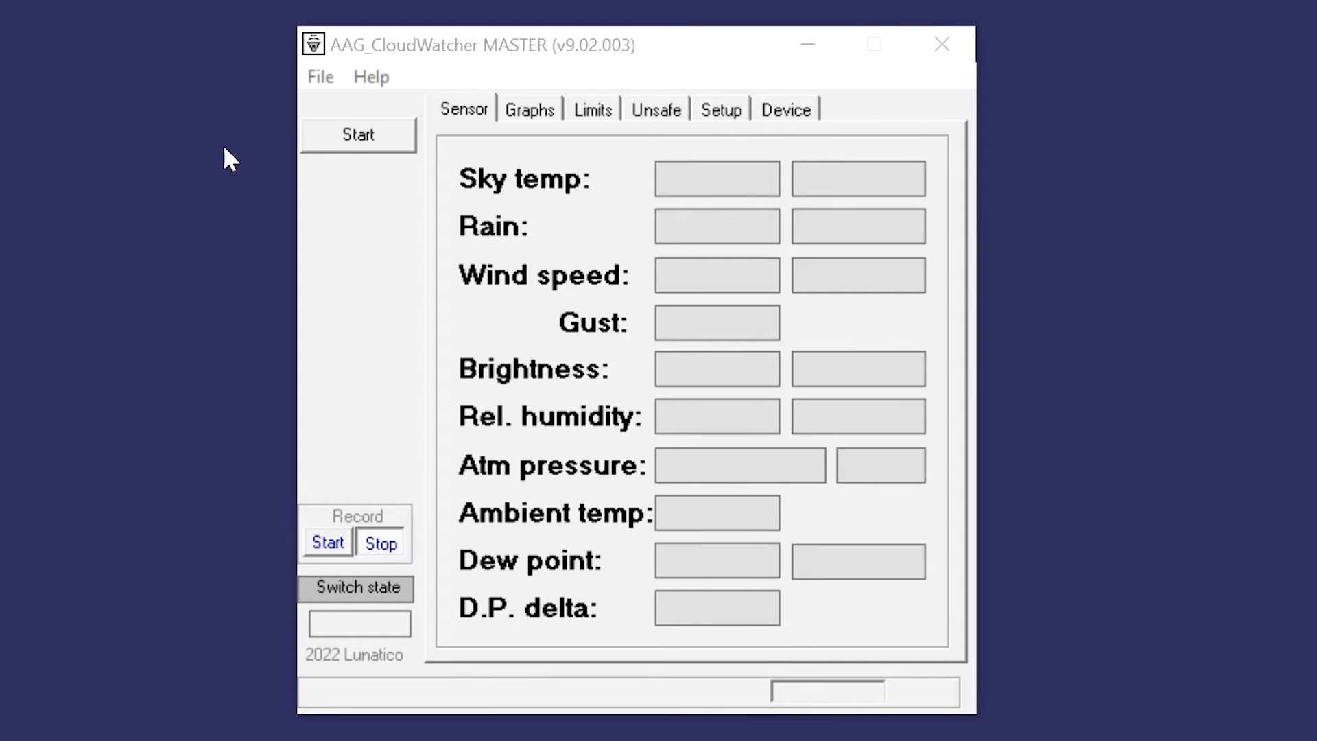
click(319, 79)
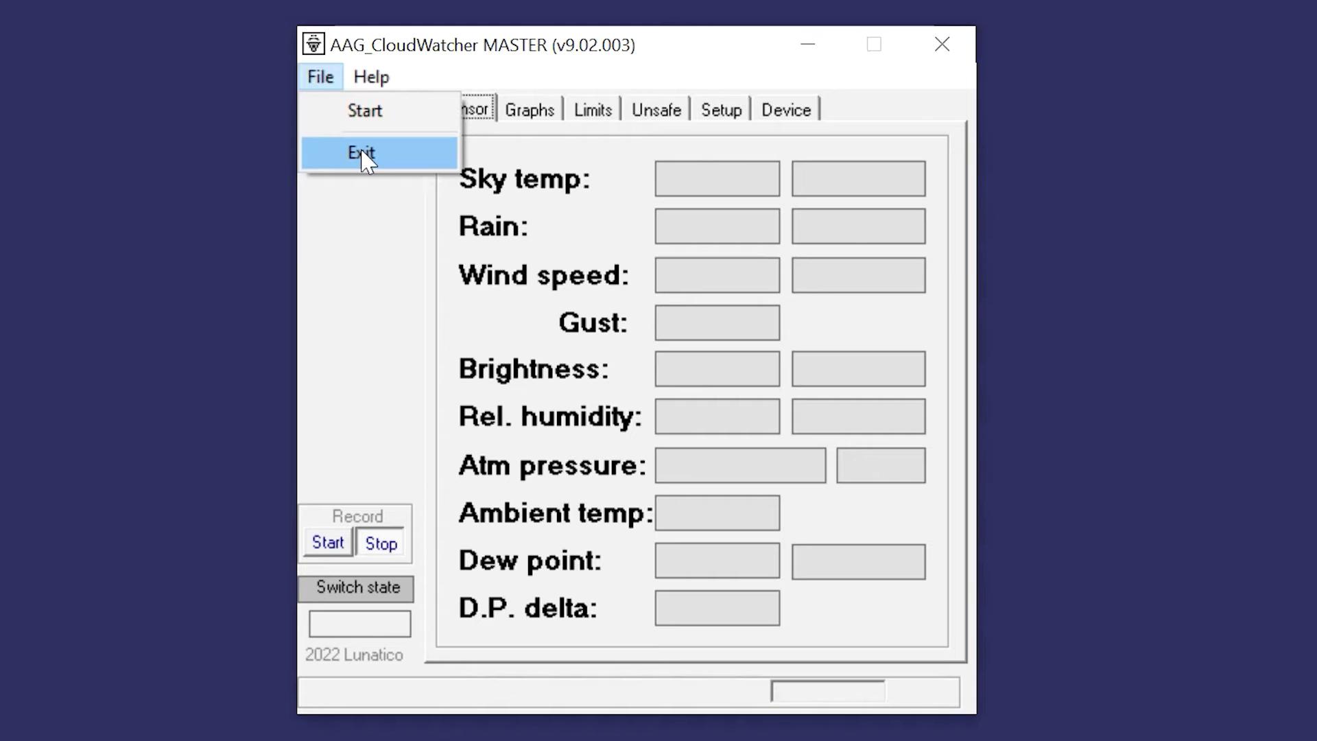
click(251, 113)
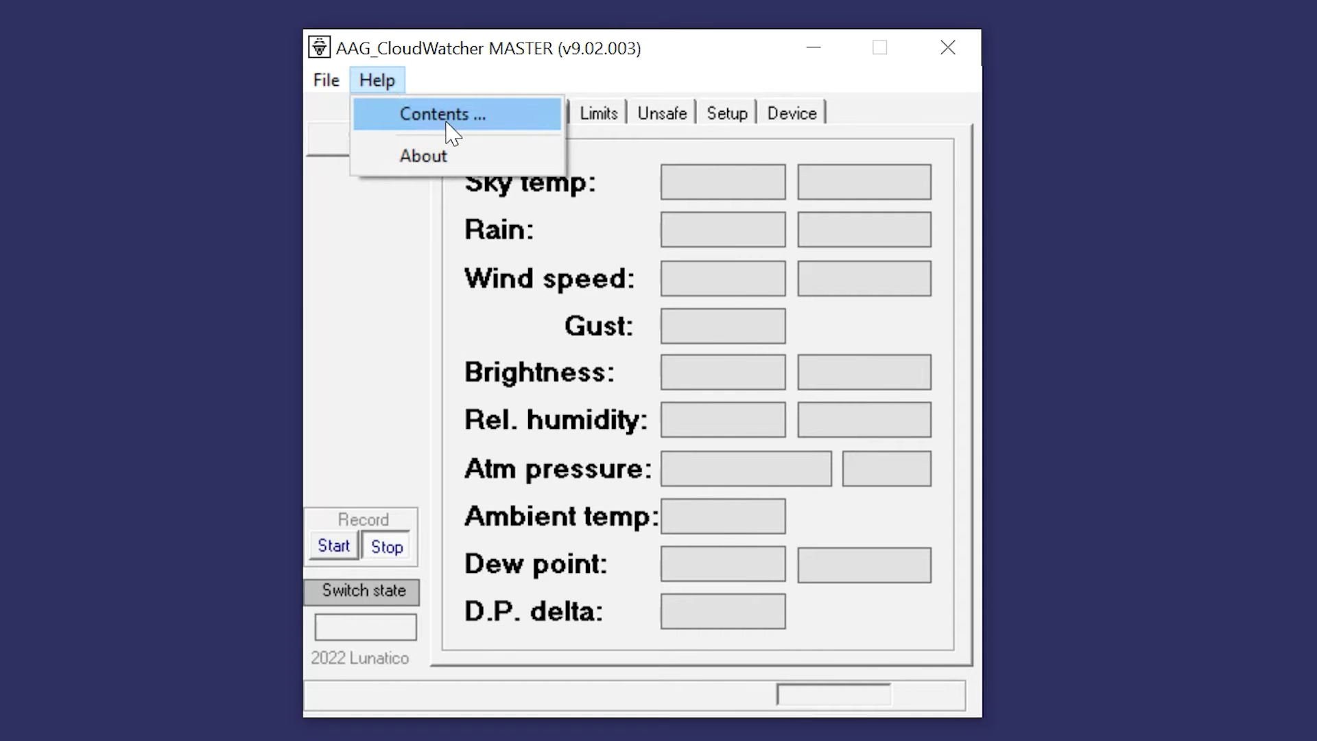
click(445, 158)
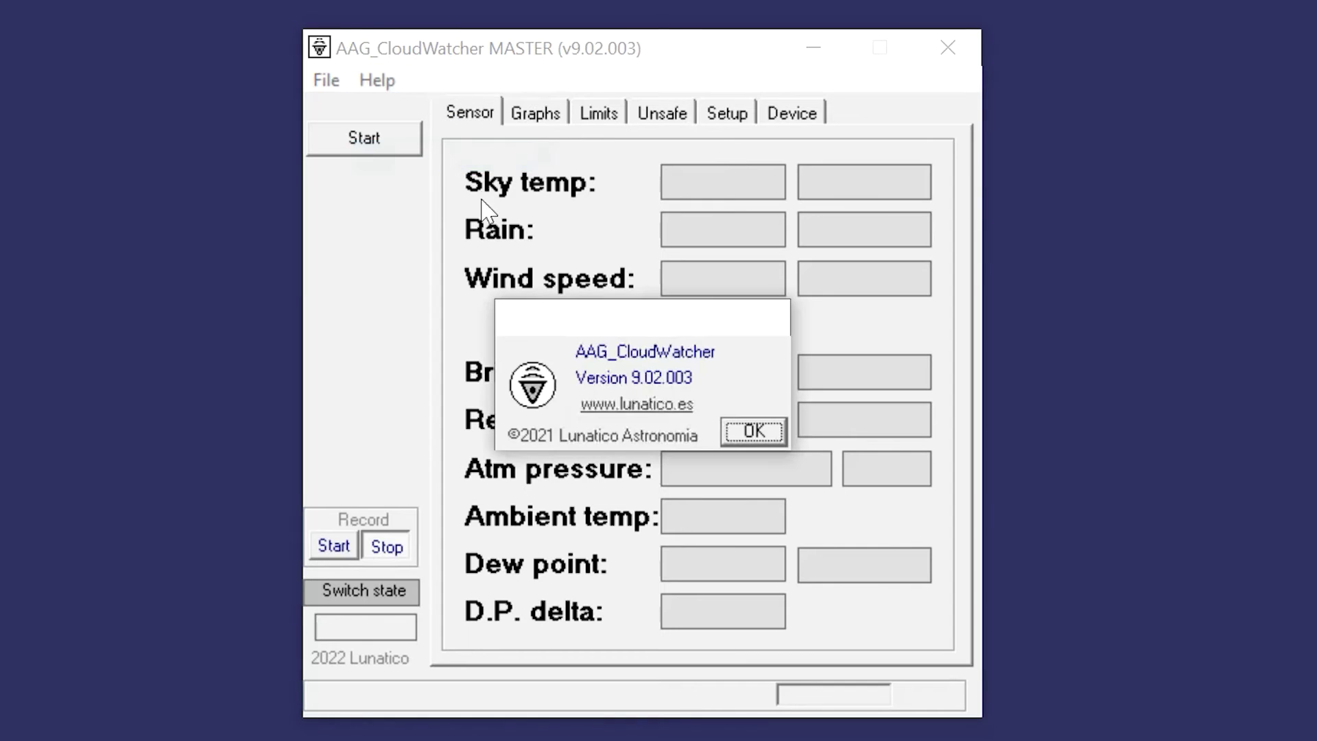
click(754, 437)
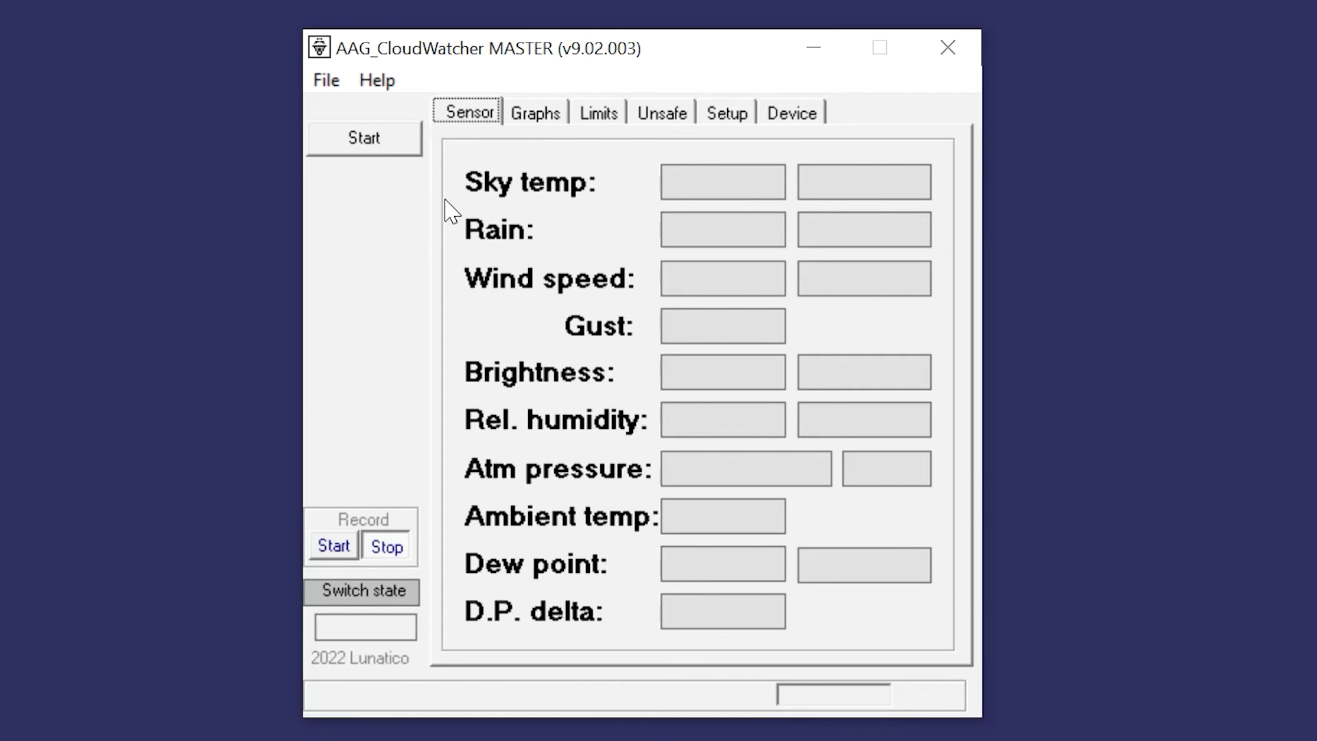
click(404, 151)
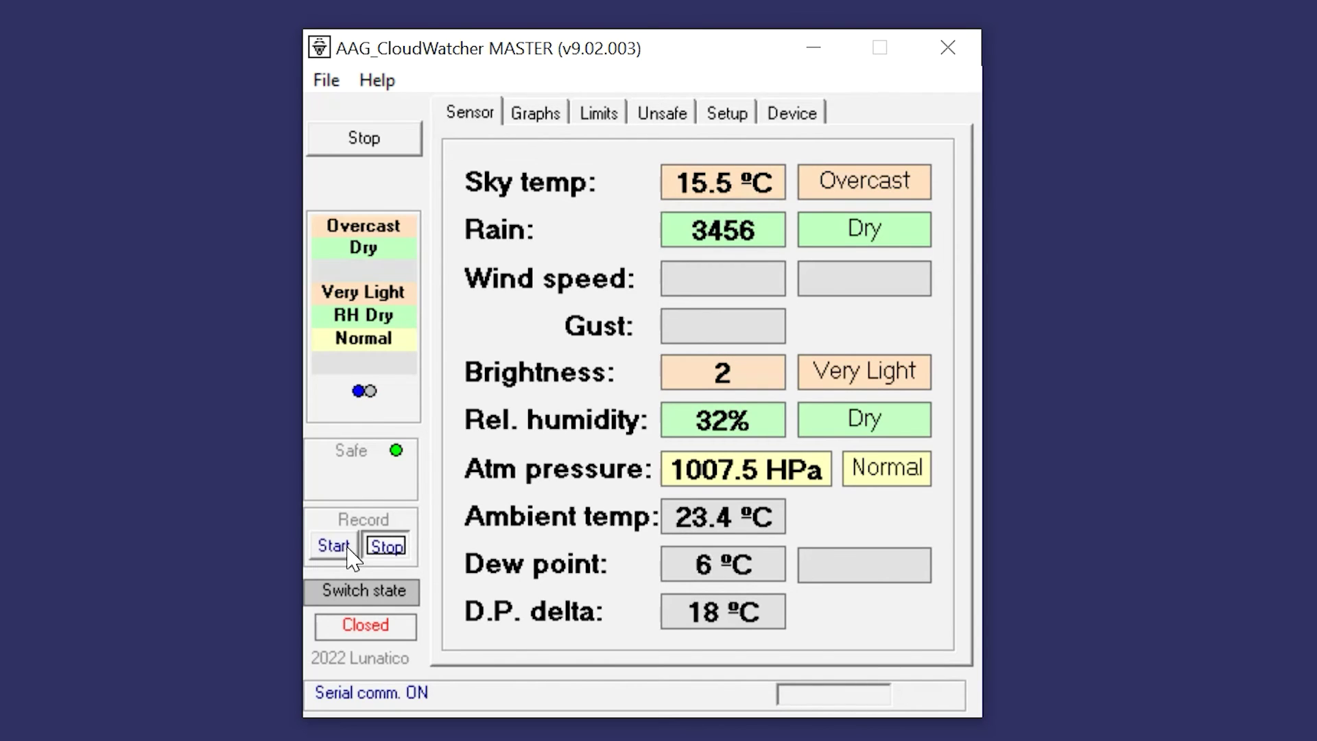
Start and stop sensor-data recording to file twice, then restart cloud sensor readings.
click(349, 552)
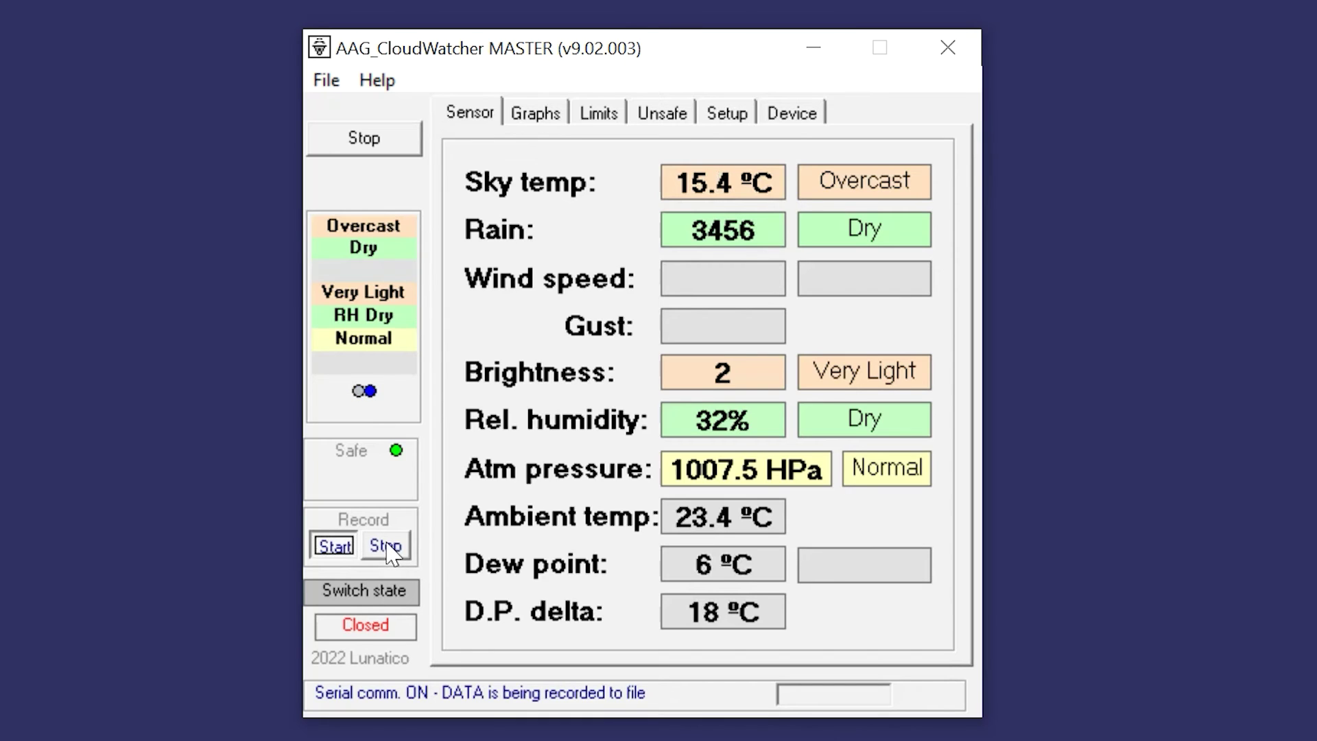
click(386, 546)
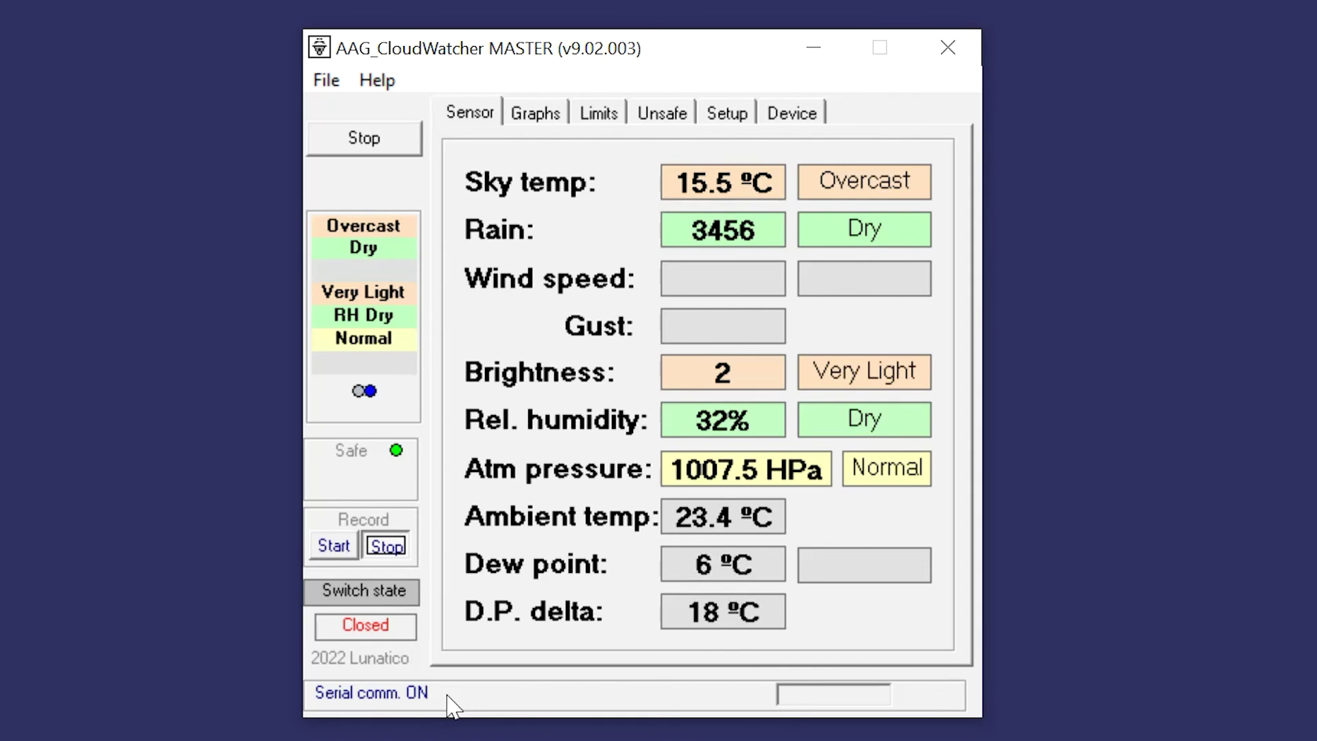
click(335, 547)
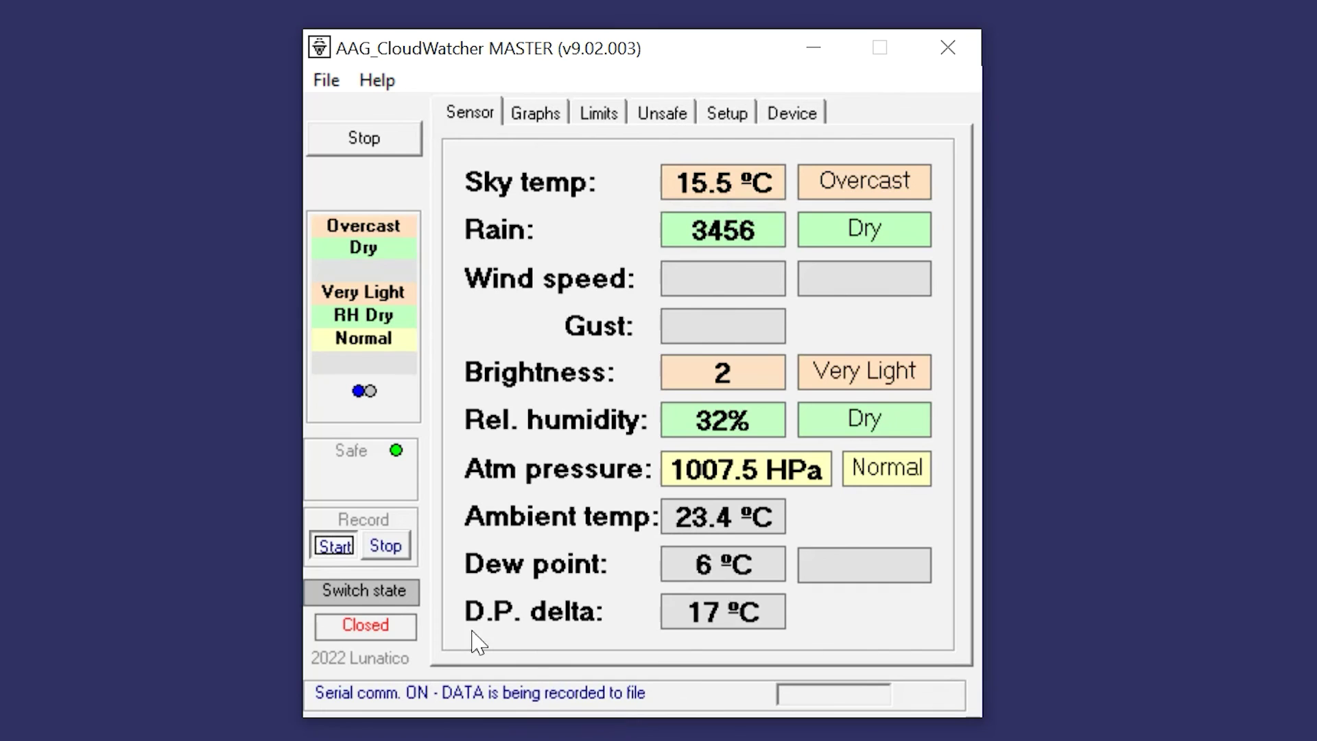
click(389, 550)
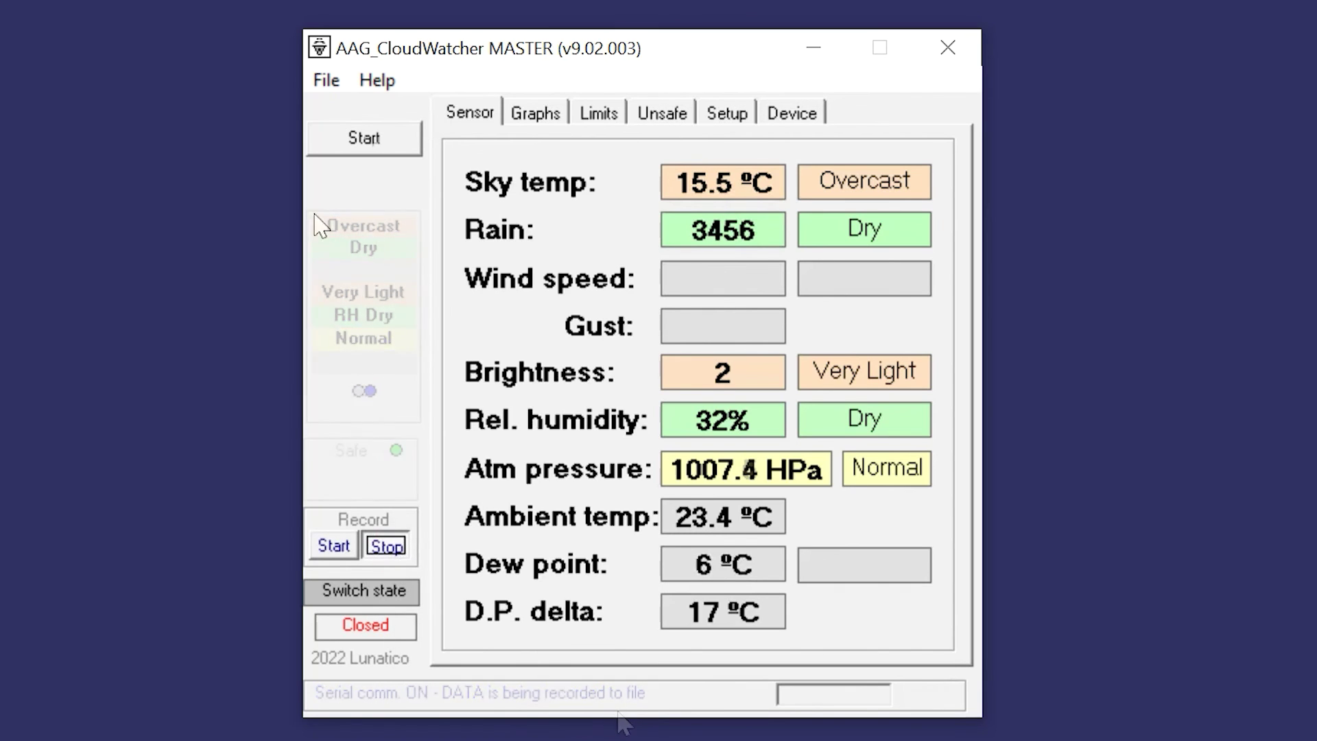
click(351, 146)
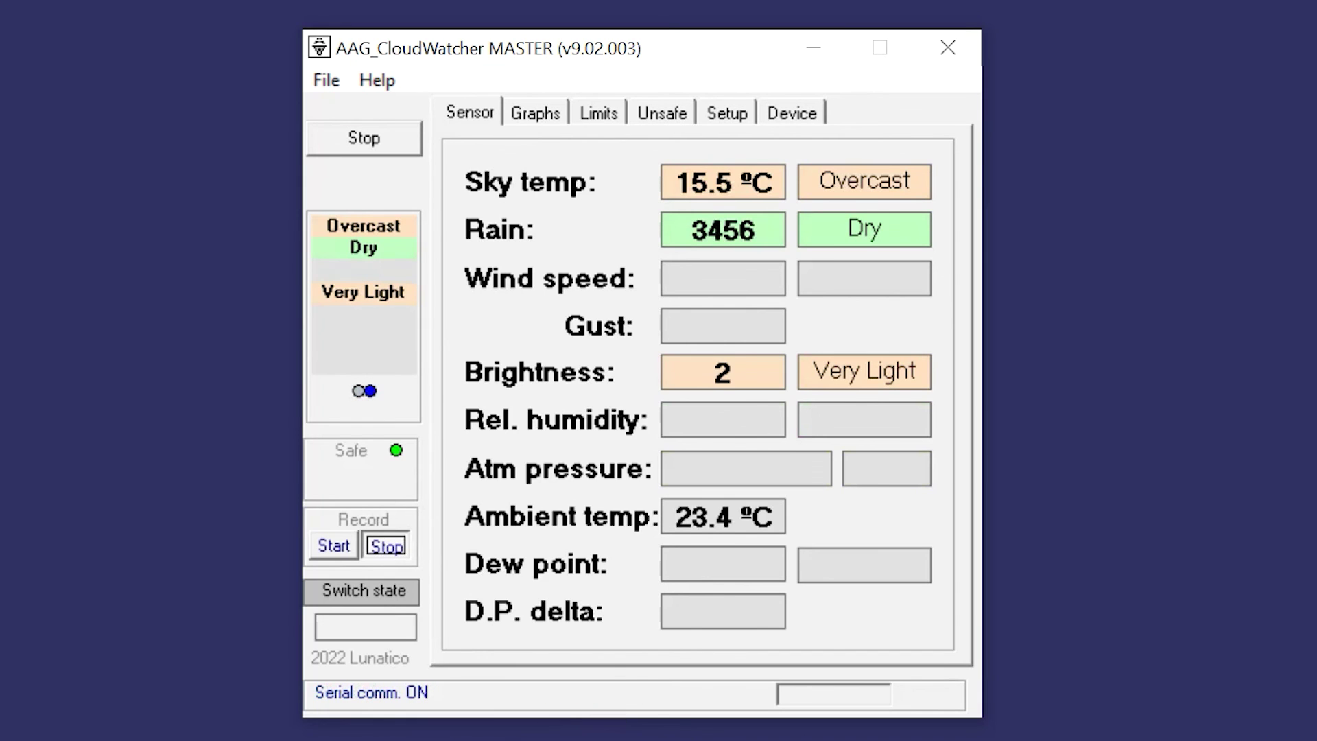
click(841, 700)
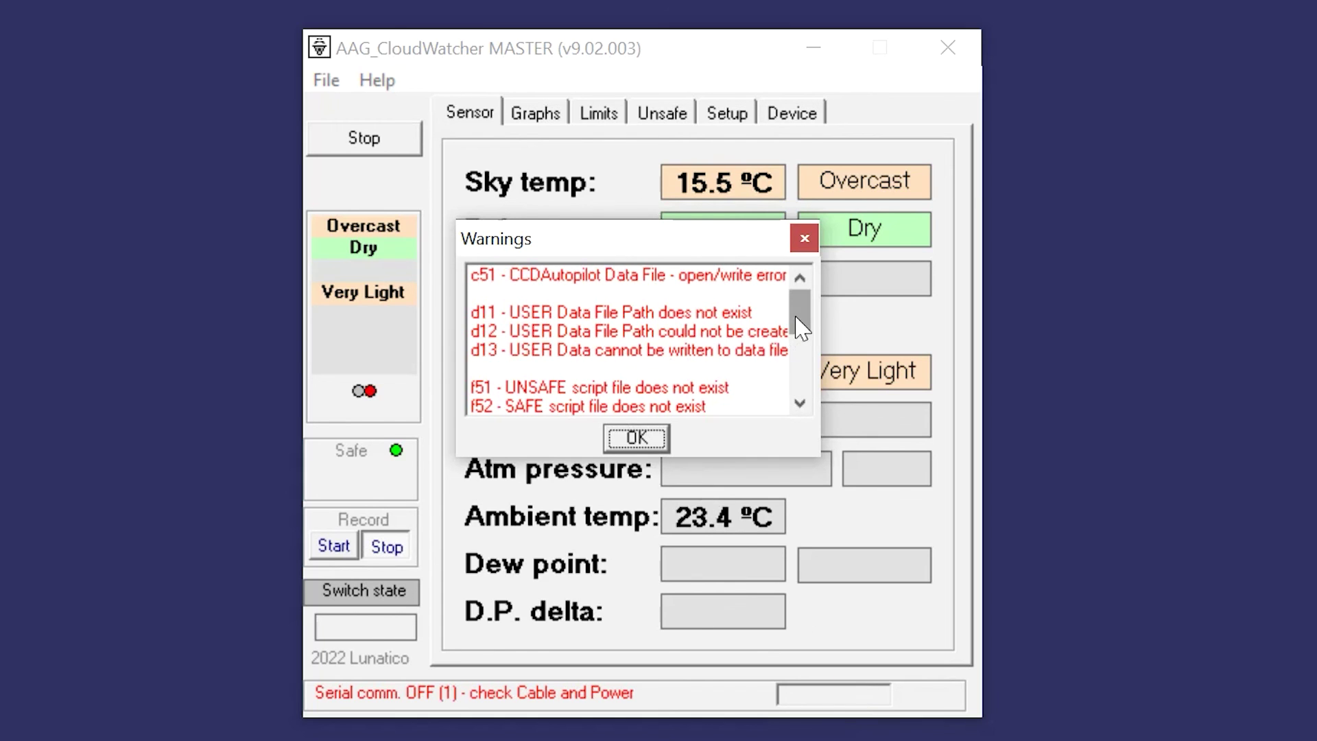
drag(800, 326, 812, 404)
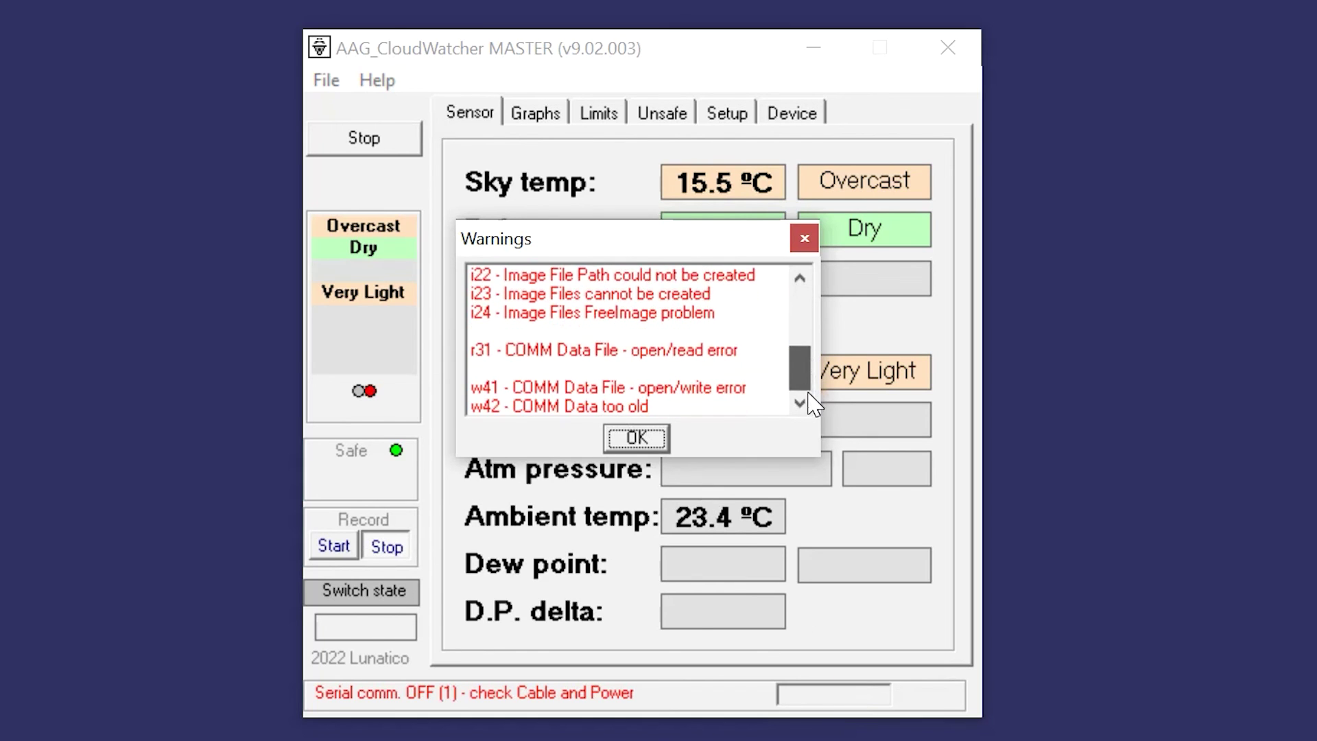
click(637, 438)
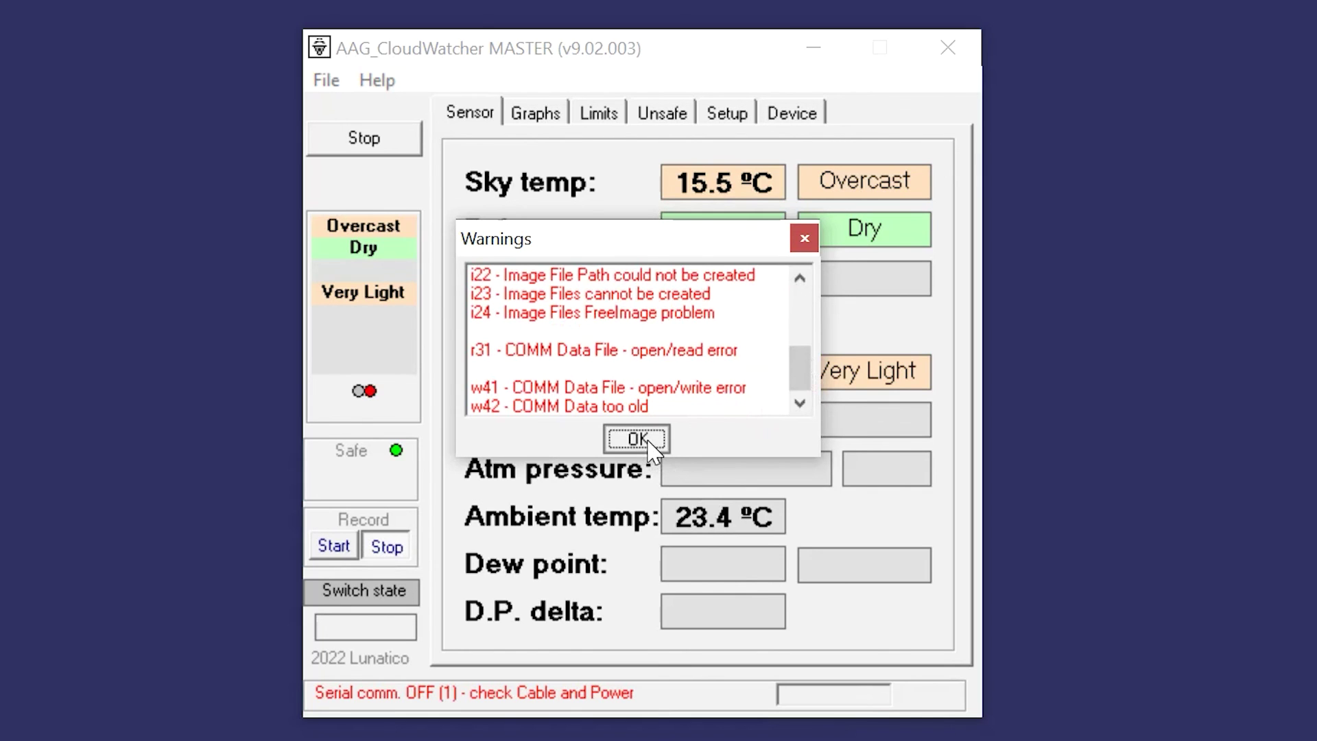